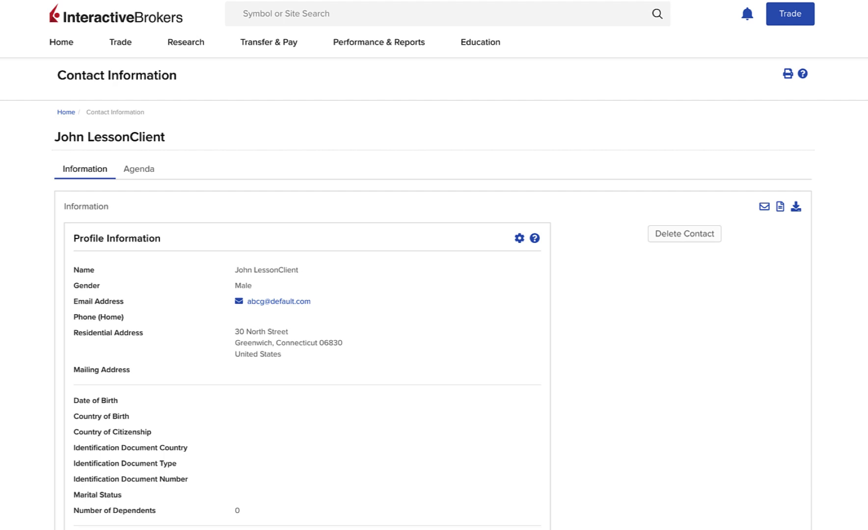
Review the contact's profile details and show the recent activity list on the dashboard
scroll(434, 295, "down", 3)
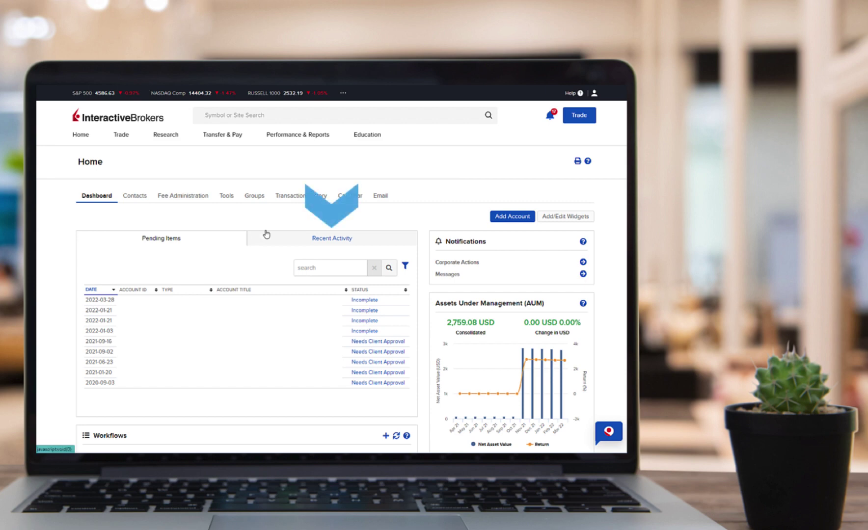
left_click(325, 241)
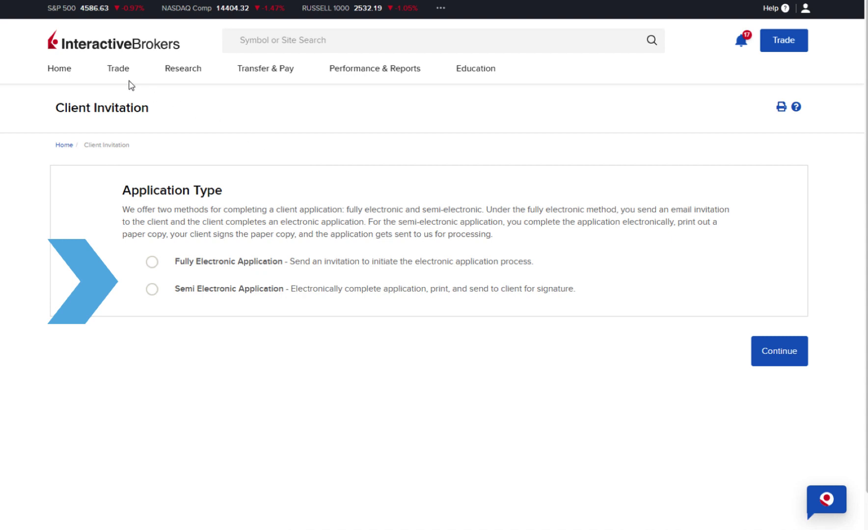
Return to the home dashboard and view the widget selection settings, closing them without saving
left_click(61, 73)
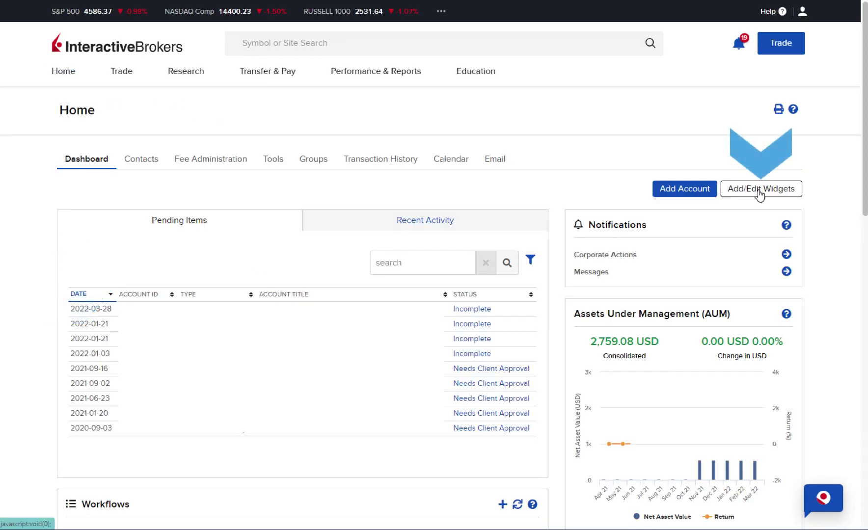
left_click(759, 193)
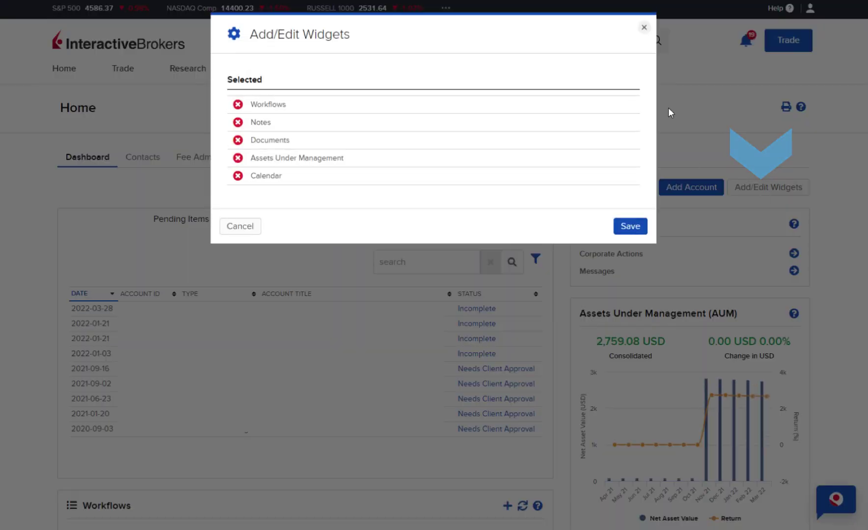
left_click(644, 29)
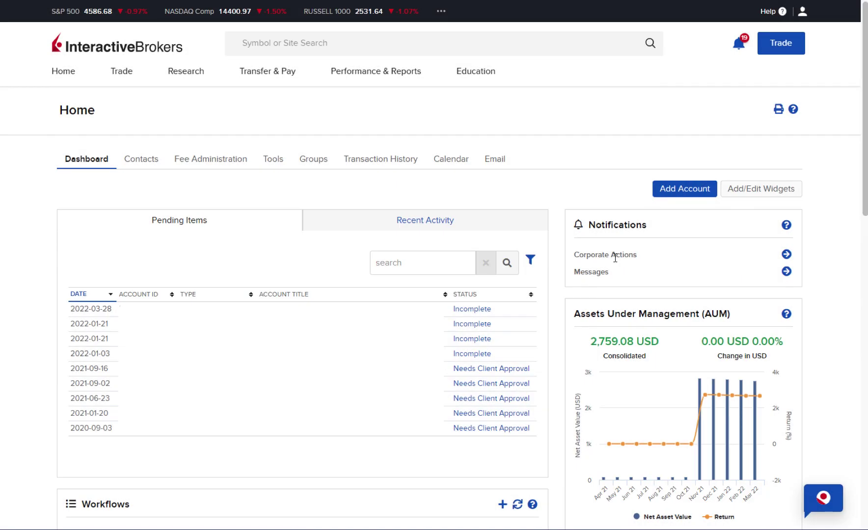
View the corporate actions for the first listed account and the messages from the dashboard's Notifications widget
left_click(786, 255)
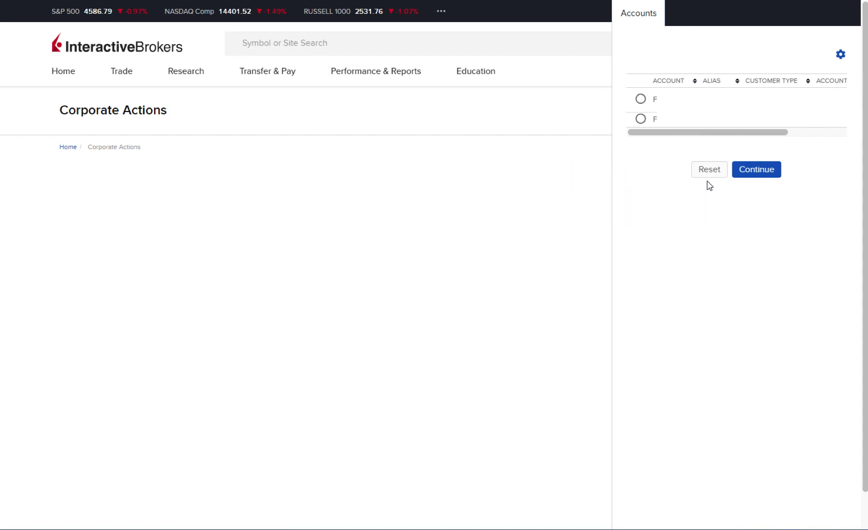
left_click(642, 98)
left_click(750, 172)
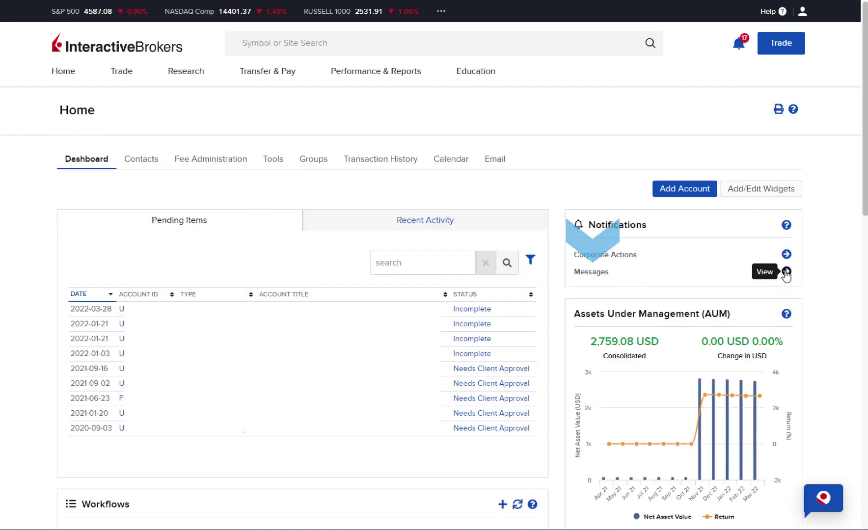
left_click(785, 271)
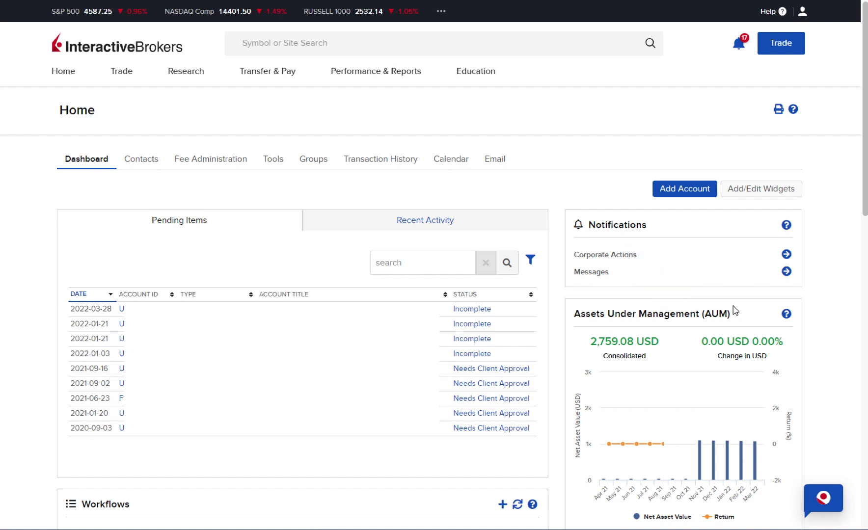
View the form for adding a workflow from the Workflows widget, closing it without creating one
scroll(736, 314, "down", 2)
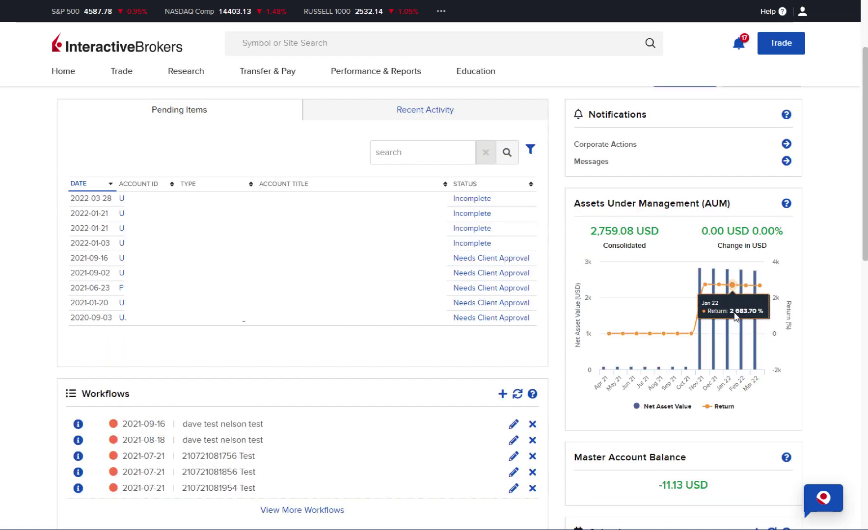
scroll(737, 316, "down", 3)
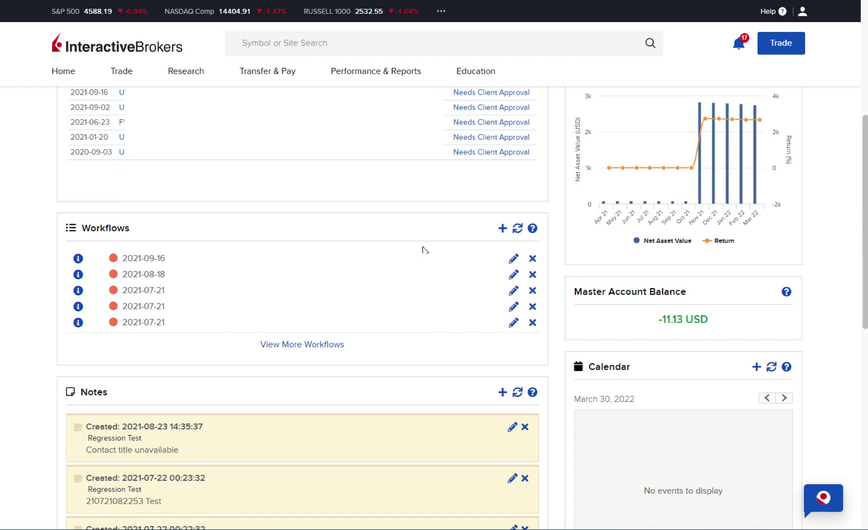
left_click(502, 229)
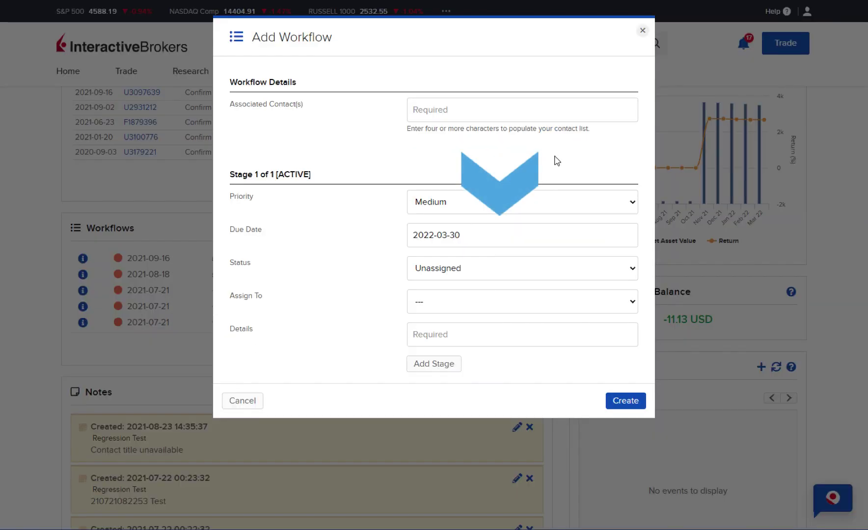
left_click(643, 31)
View the form for adding a note from the Notes widget, closing it without creating one
scroll(358, 258, "down", 4)
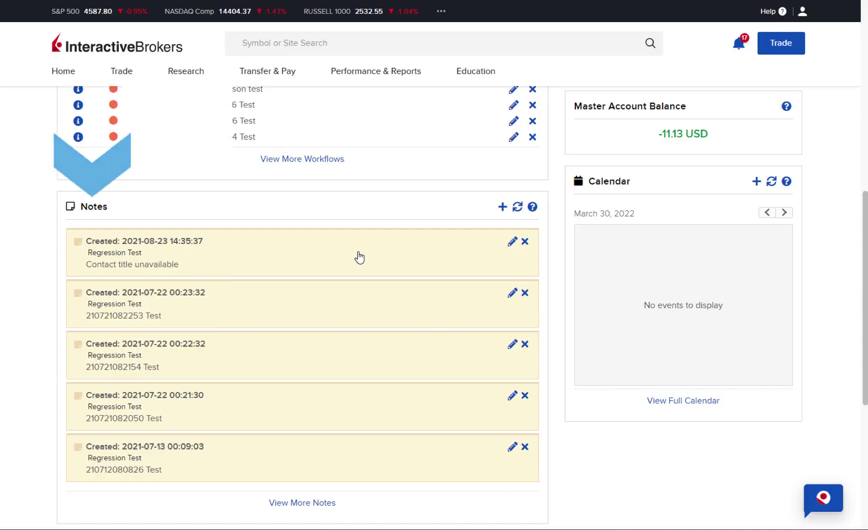
scroll(373, 245, "down", 1)
left_click(507, 172)
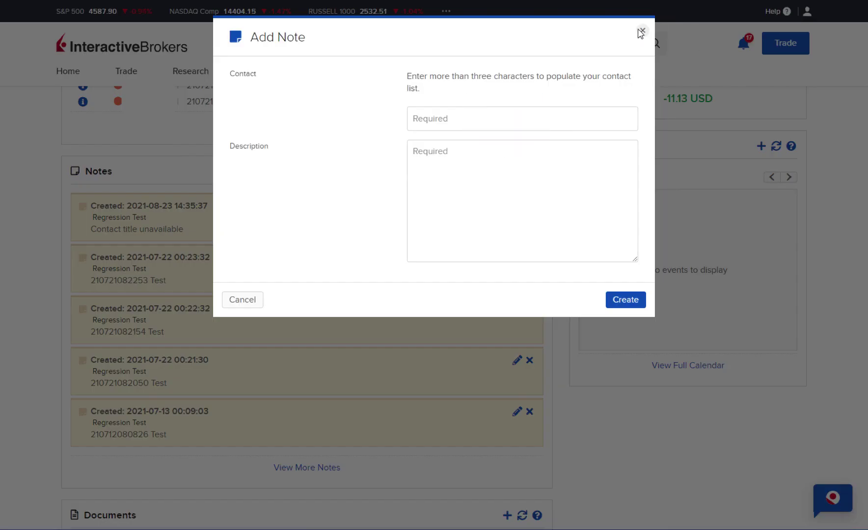
left_click(643, 31)
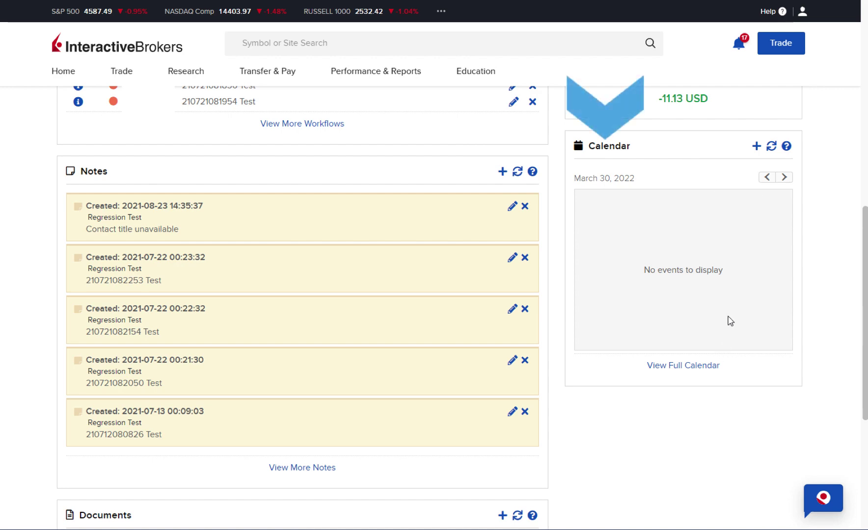
View the Calendar widget's Add Event form and the Documents widget's Upload Document form, closing each without saving
left_click(756, 146)
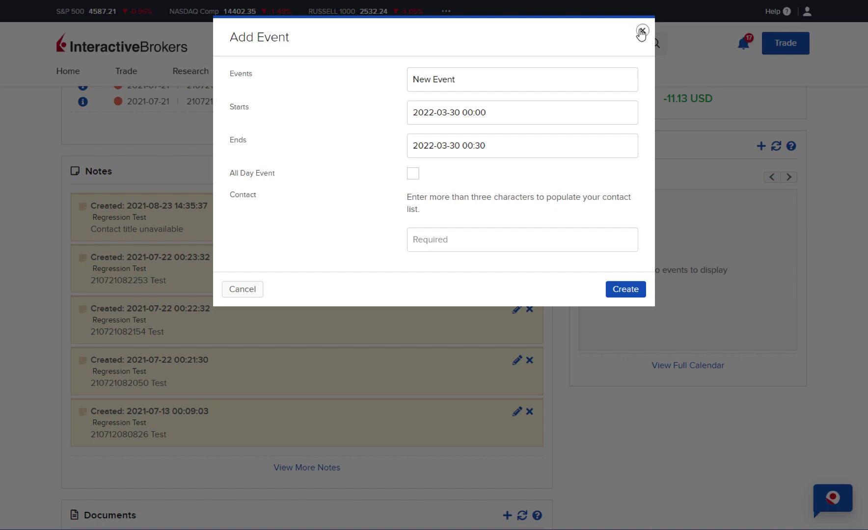
left_click(642, 32)
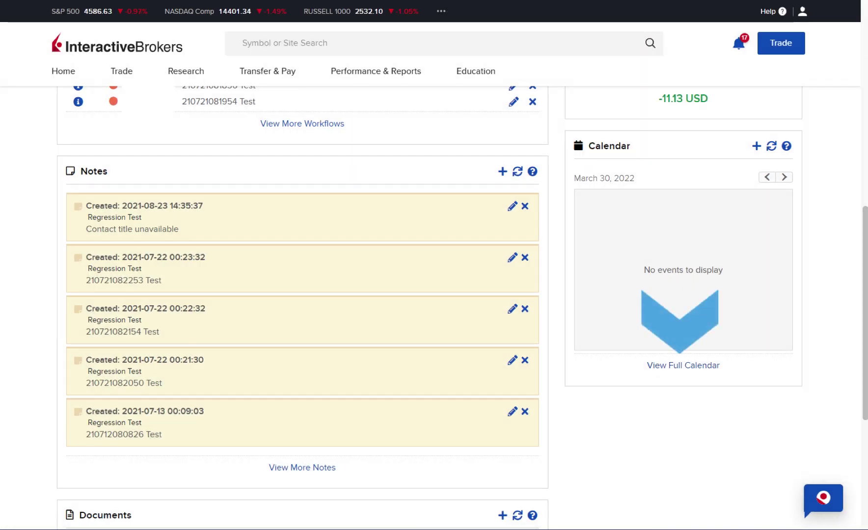
scroll(651, 315, "down", 5)
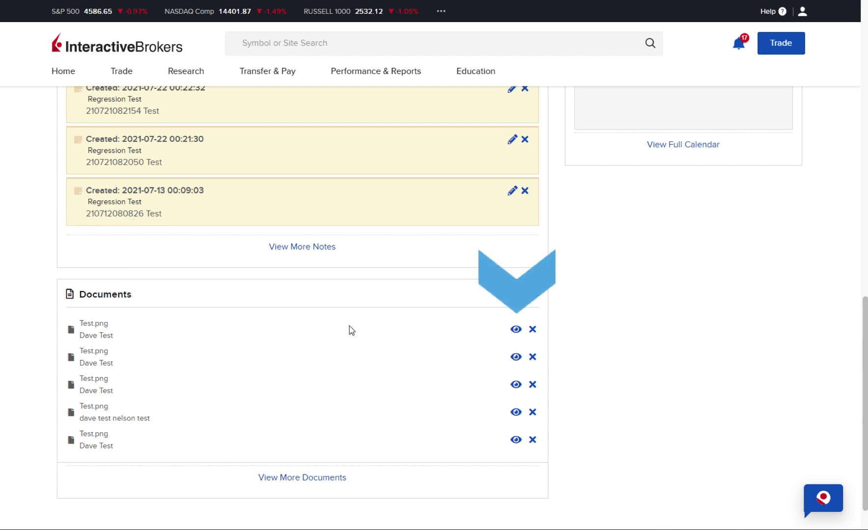
left_click(502, 295)
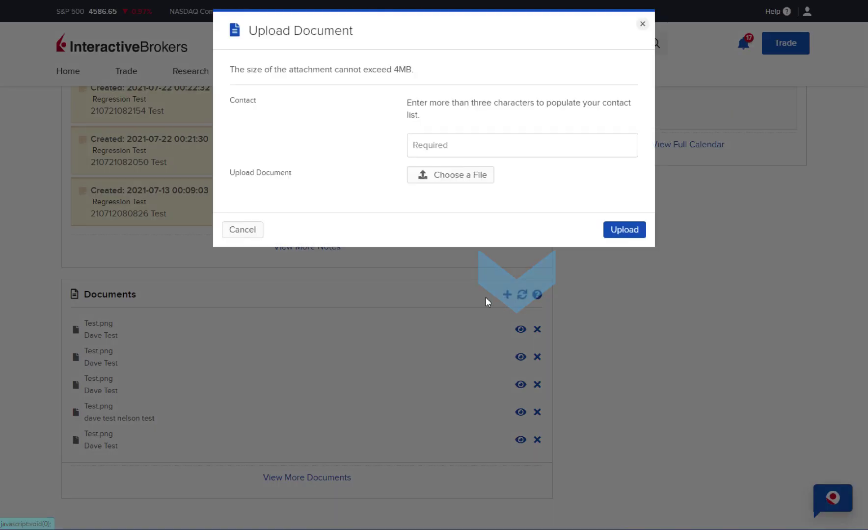
left_click(643, 31)
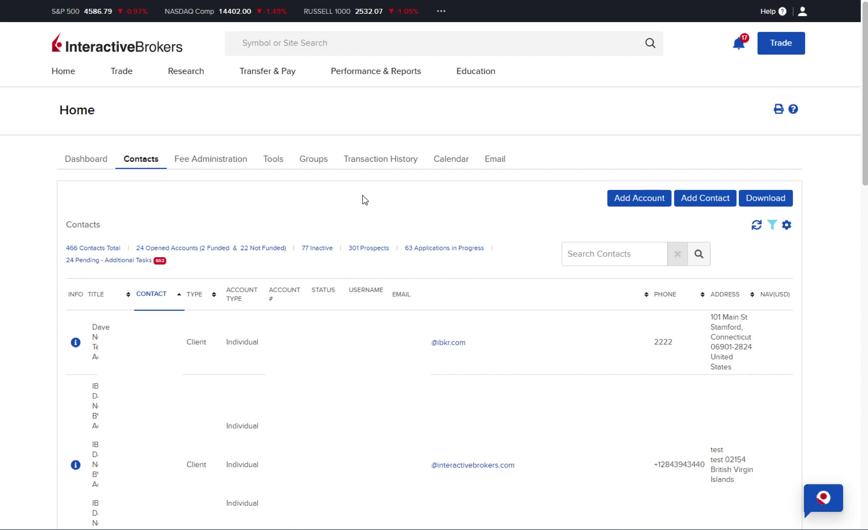
View the options for adding contacts, closing the Excel import form and opening the vCard file import
left_click(650, 150)
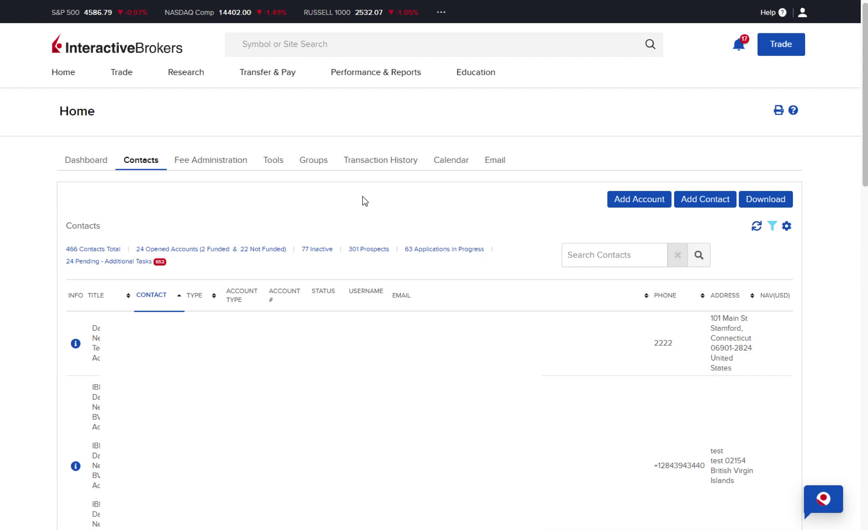
left_click(705, 199)
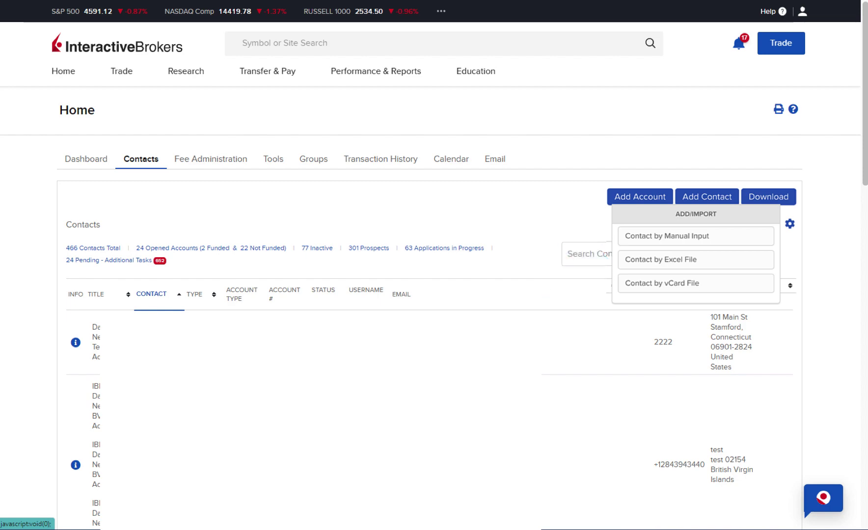
left_click(697, 200)
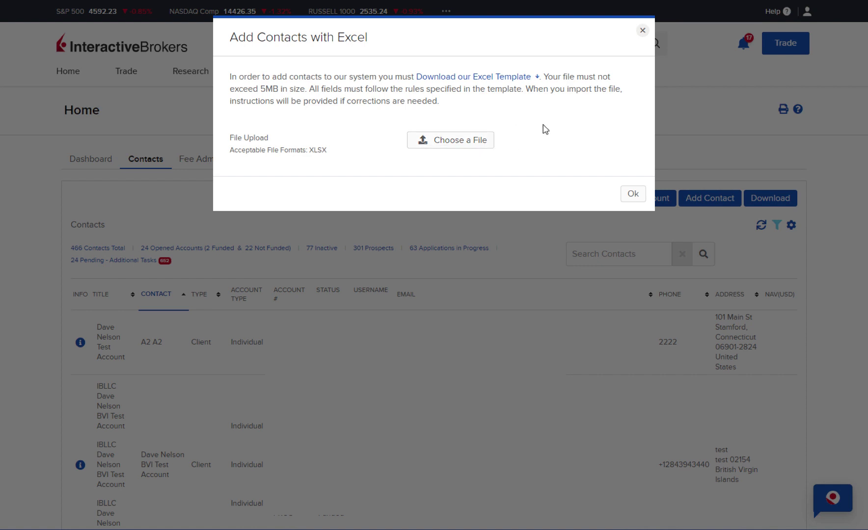
left_click(642, 30)
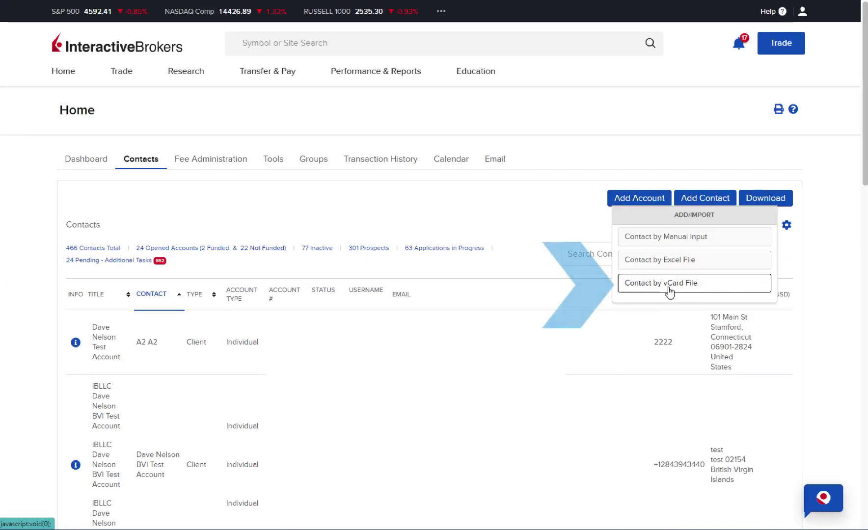
left_click(668, 289)
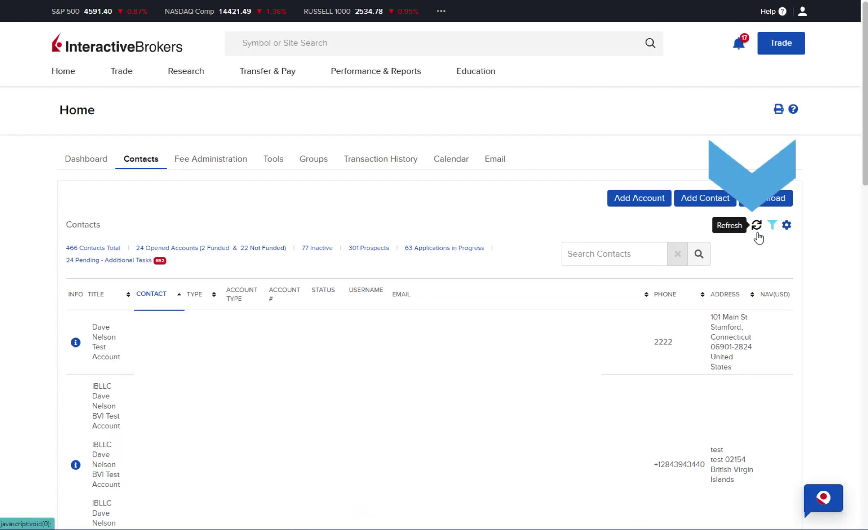
Examine the contact list's filter options for Account Type and Account Status
left_click(772, 226)
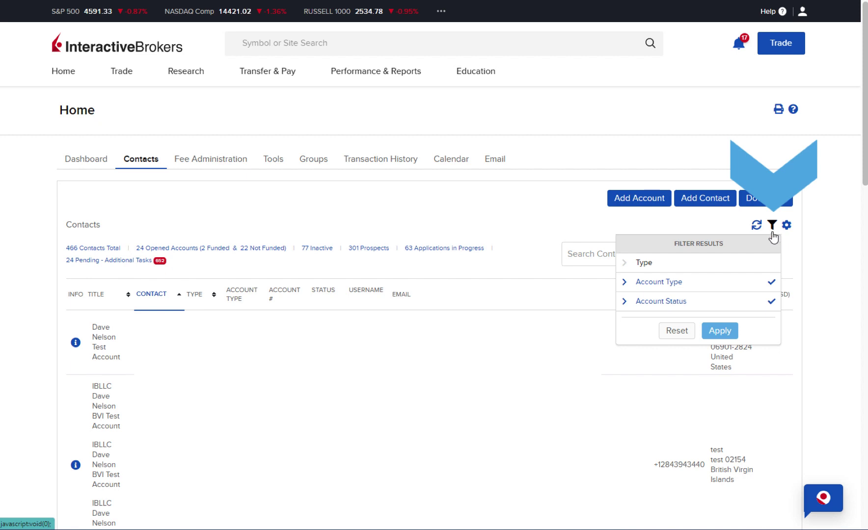
left_click(625, 283)
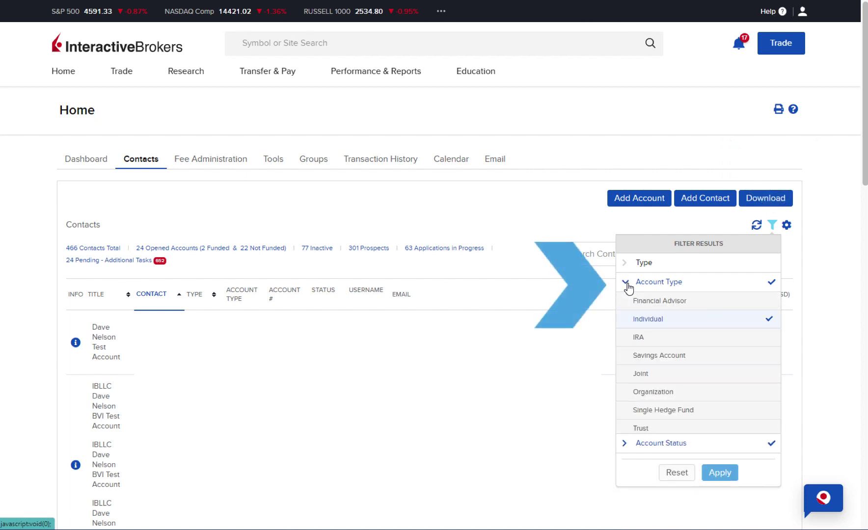
left_click(624, 468)
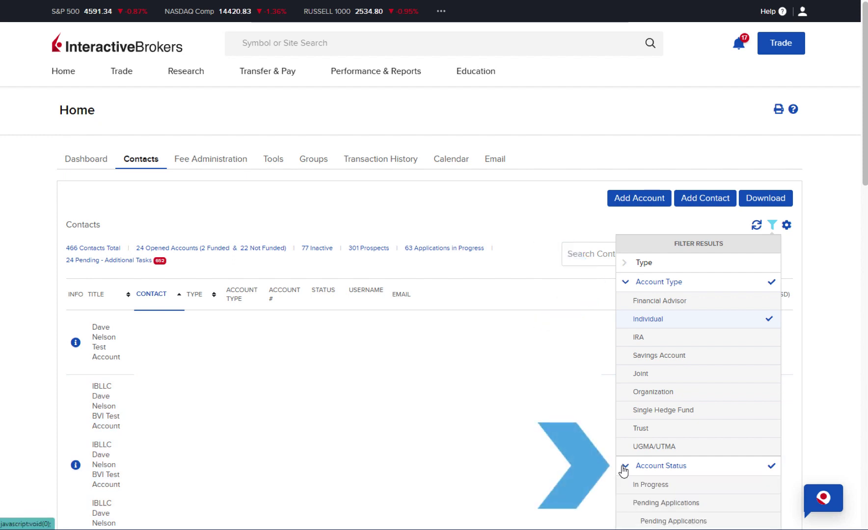
scroll(621, 469, "down", 2)
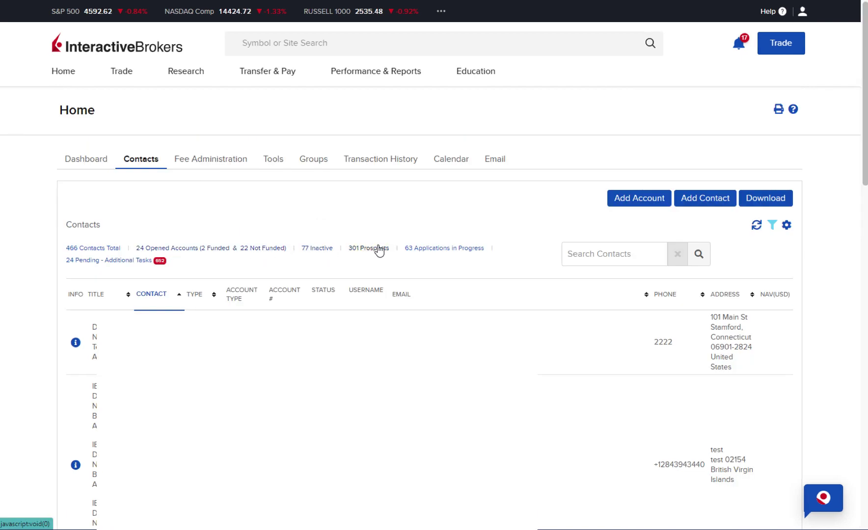
View the contacts' pending additional tasks and activate the contact search field
left_click(105, 265)
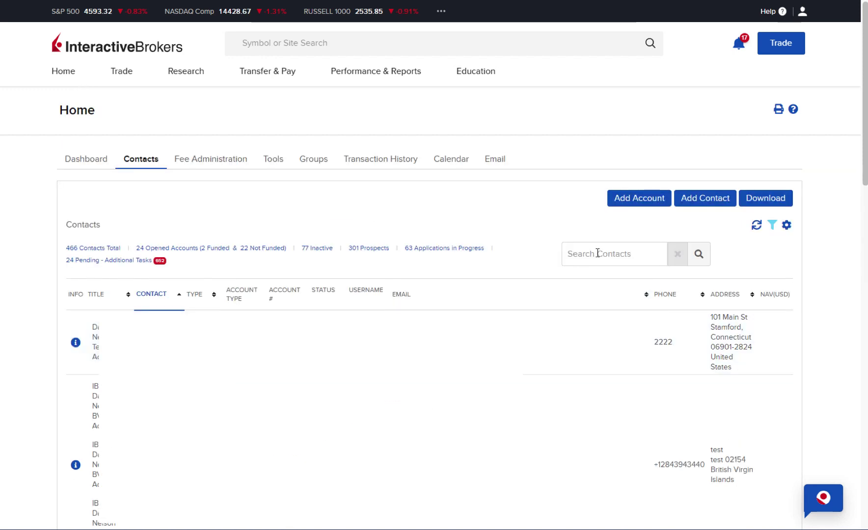
left_click(597, 253)
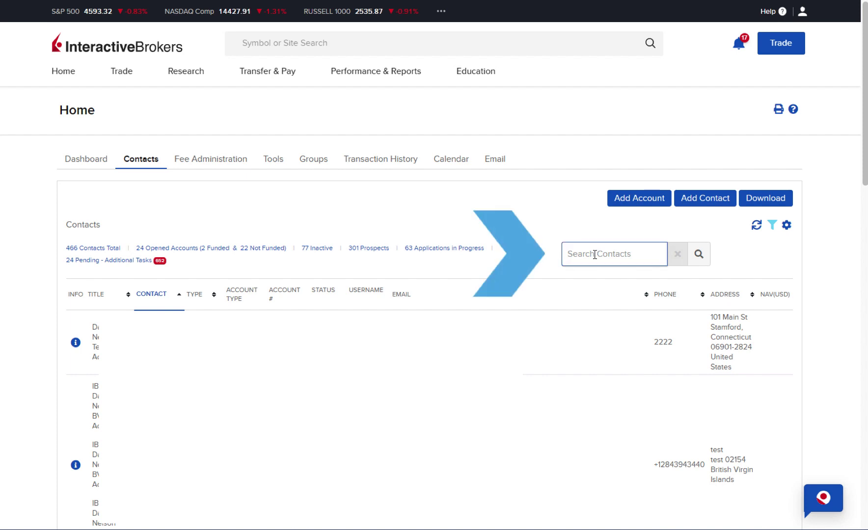
scroll(593, 278, "down", 1)
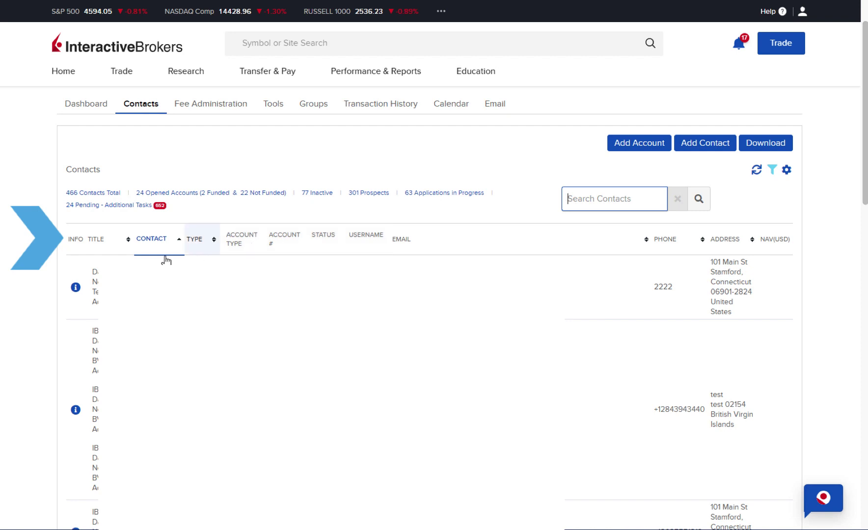
Open the first contact's information page and review its financial information, trading permissions and configuration settings
left_click(76, 288)
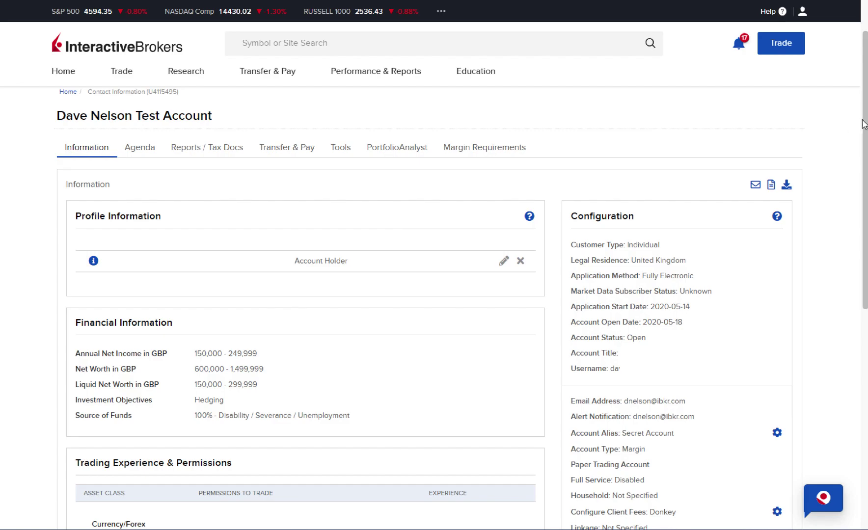
scroll(864, 124, "down", 4)
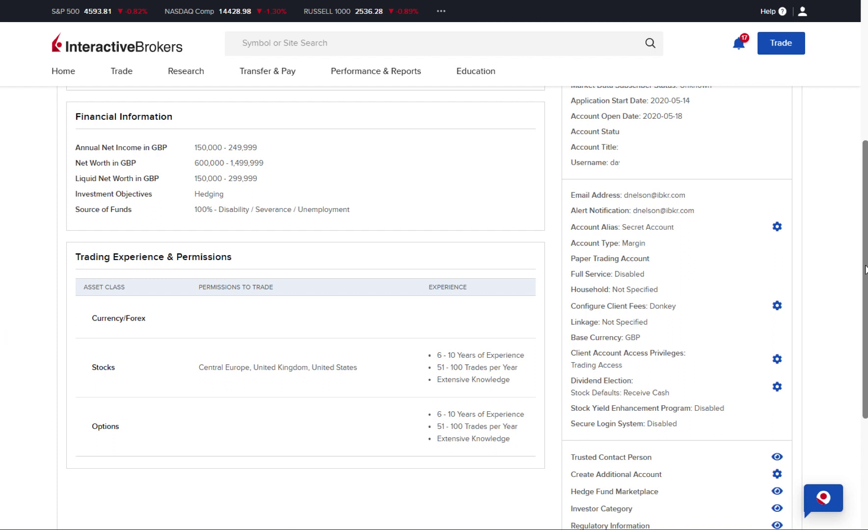
scroll(759, 189, "up", 3)
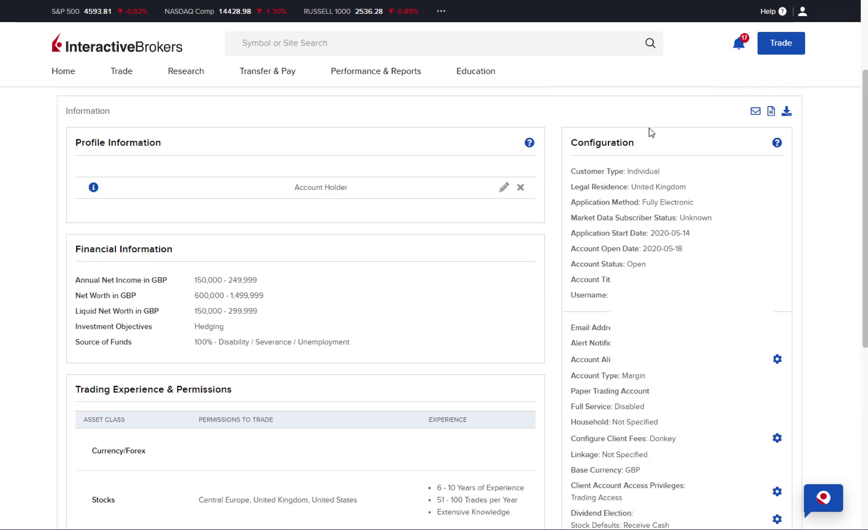
scroll(732, 233, "down", 5)
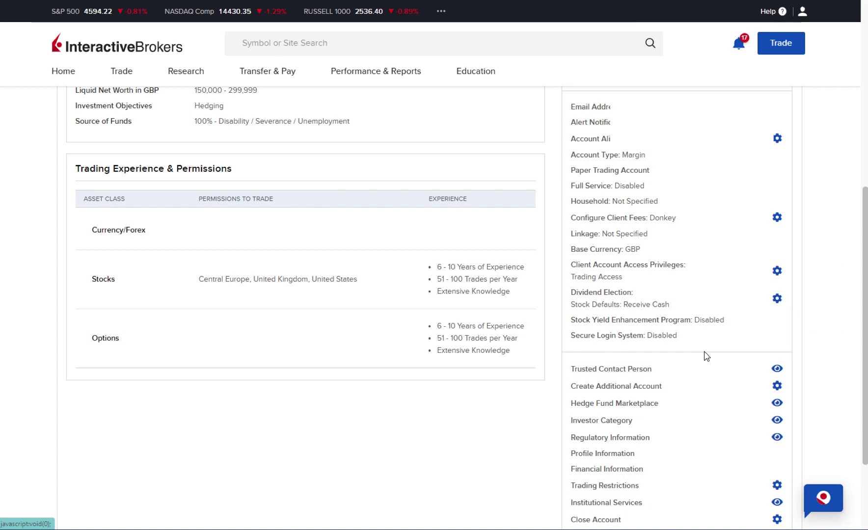
Review the client's agenda workflows, notes and notifications, and open the client's reports page to view the available statements
left_click(142, 130)
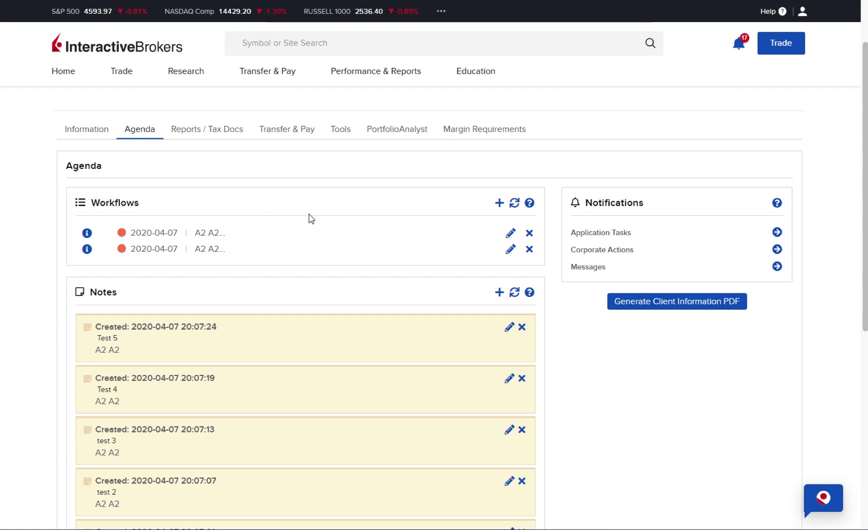
scroll(462, 226, "down", 1)
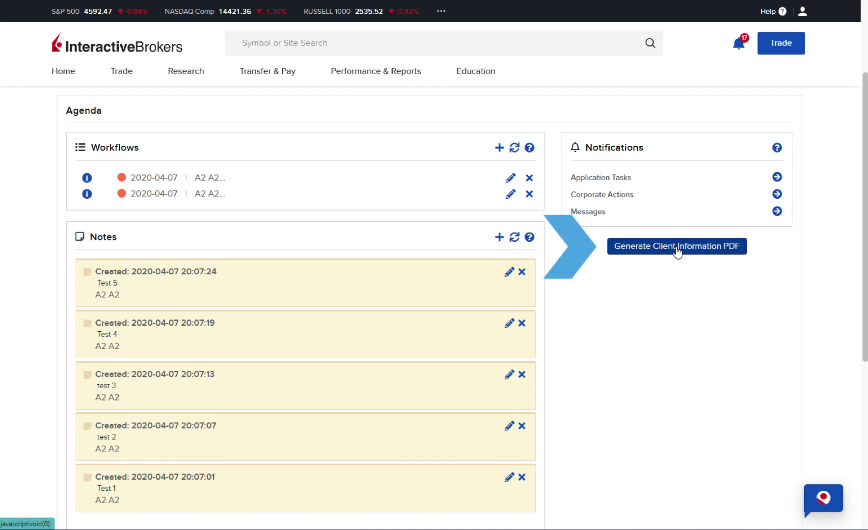
scroll(208, 138, "up", 1)
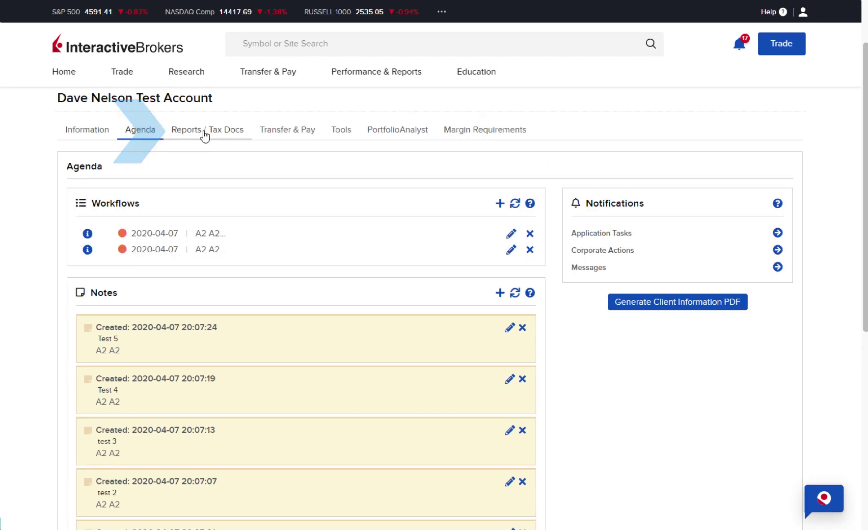
left_click(205, 132)
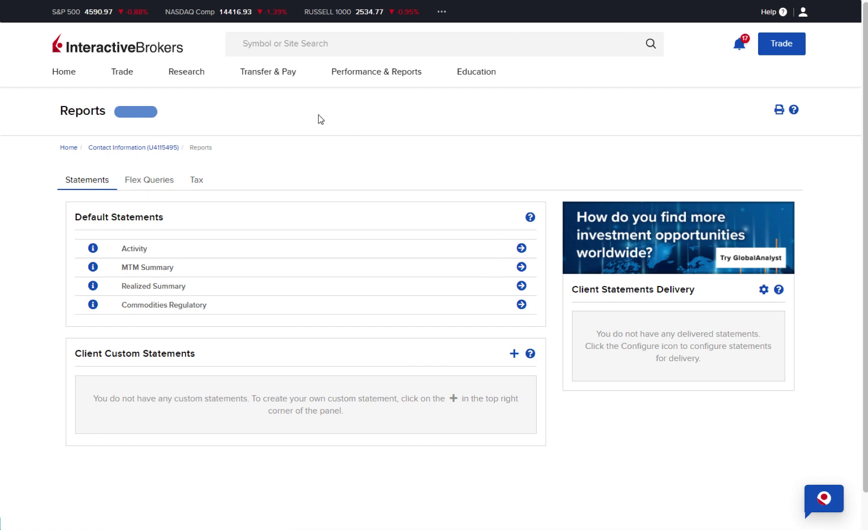
left_click(264, 75)
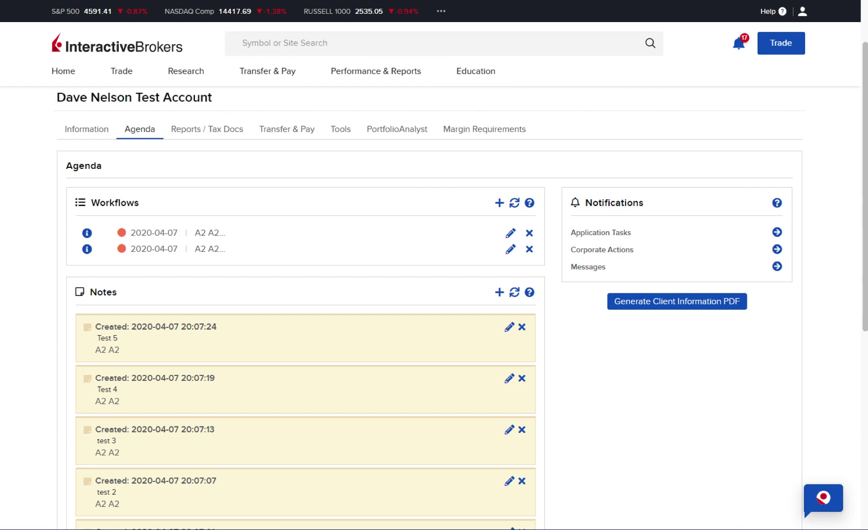
View the Test contact's information page and select its Send Application Invite option
scroll(677, 251, "down", 1)
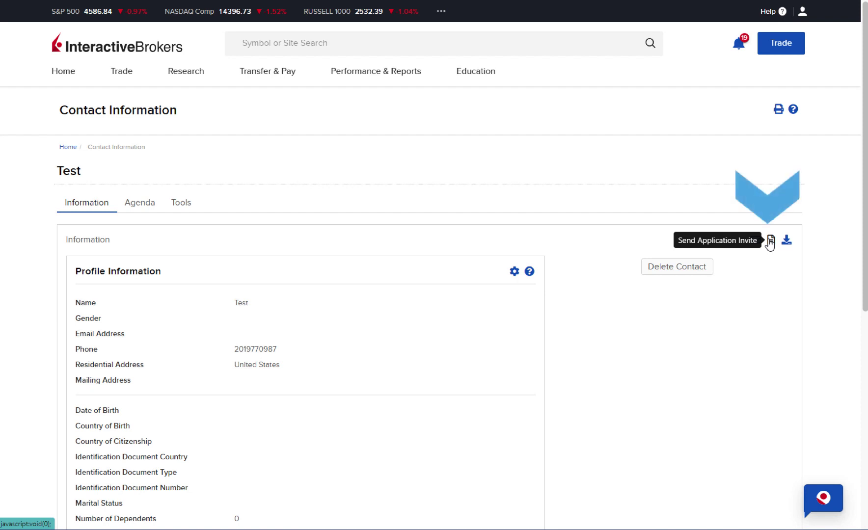
left_click(770, 241)
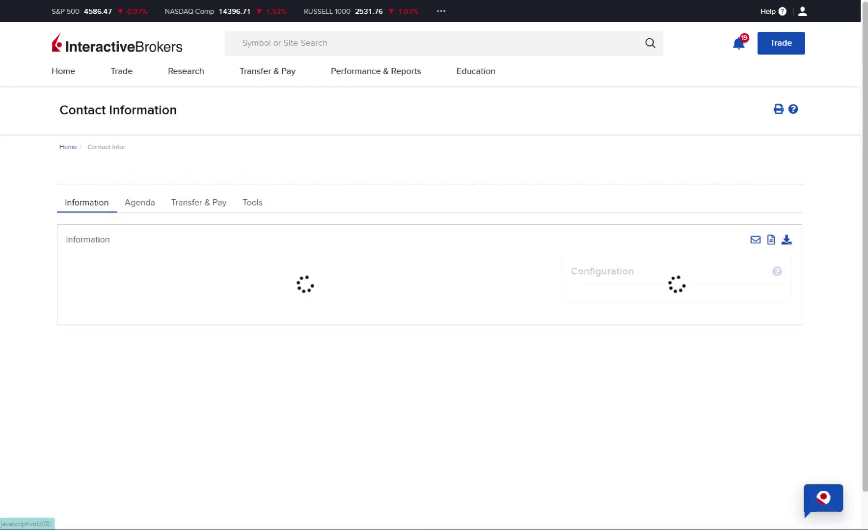
Open Client Data Queries for the applicant, examine the Report Type options, and return to the contact information page
left_click(251, 206)
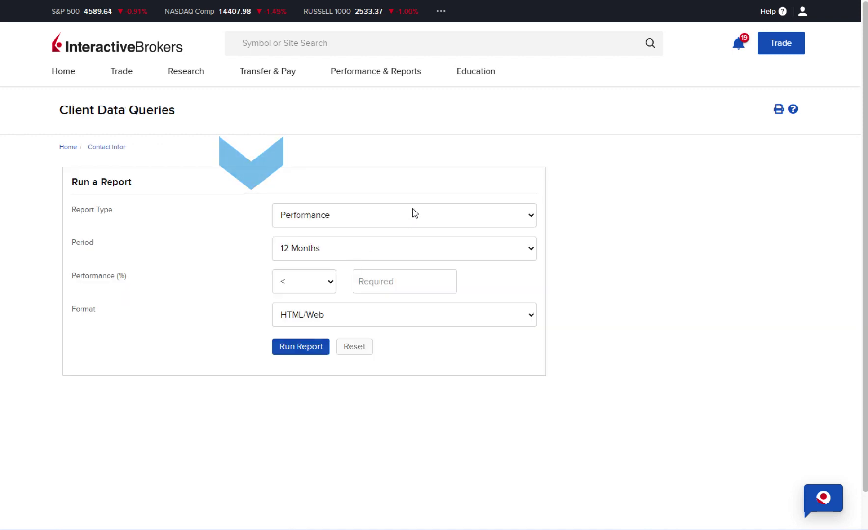
left_click(407, 216)
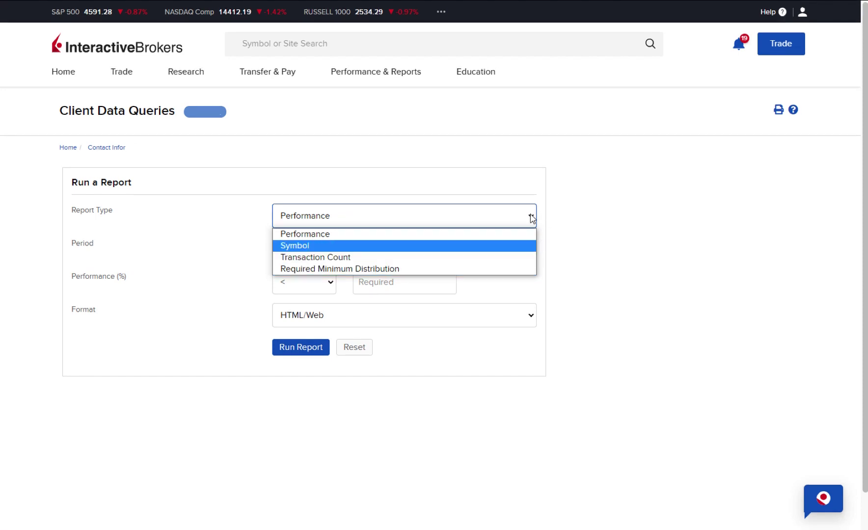
left_click(530, 216)
left_click(143, 147)
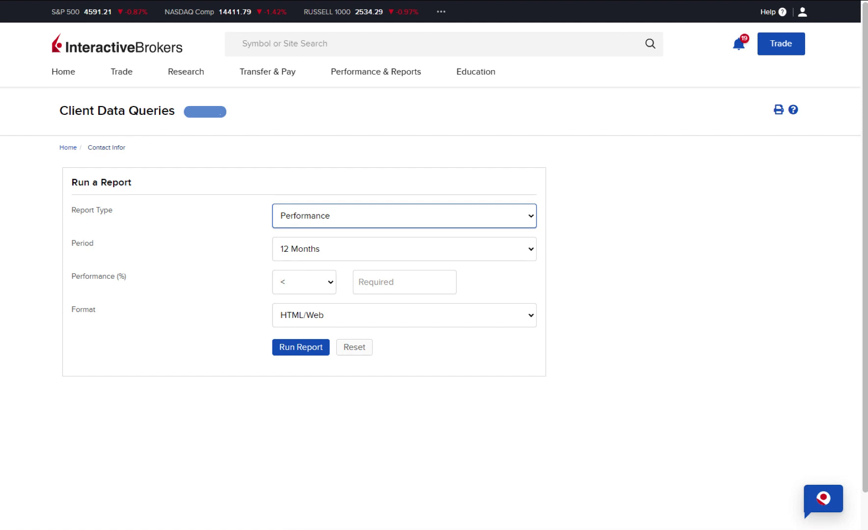
View the applicant's Risk Scores and Goal Tracker tools and return to the contact's list of tools
left_click(243, 205)
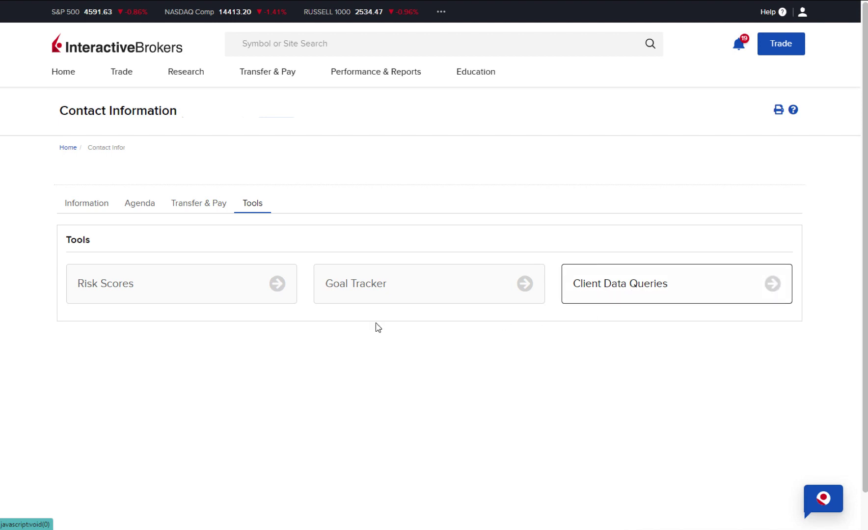
left_click(173, 296)
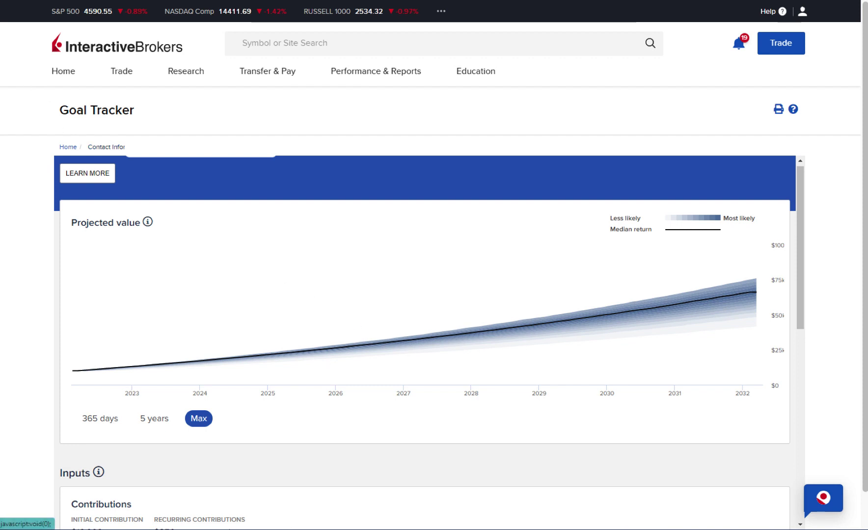
left_click(106, 147)
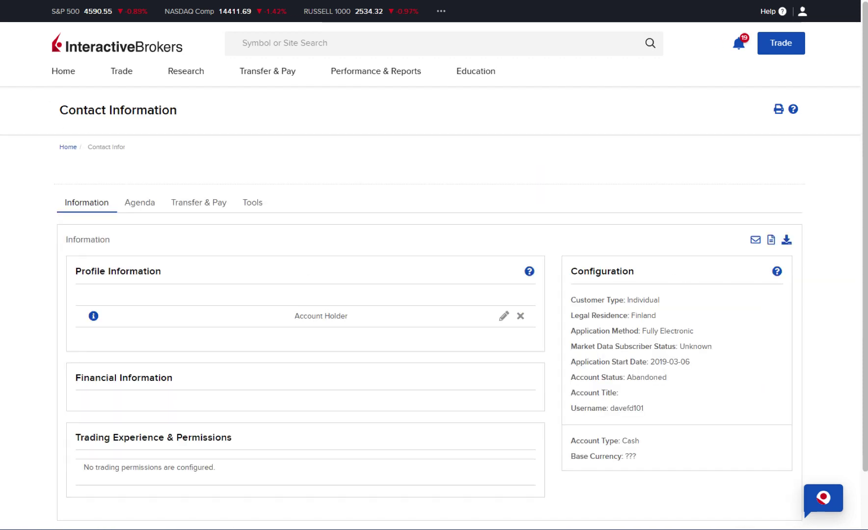
left_click(251, 204)
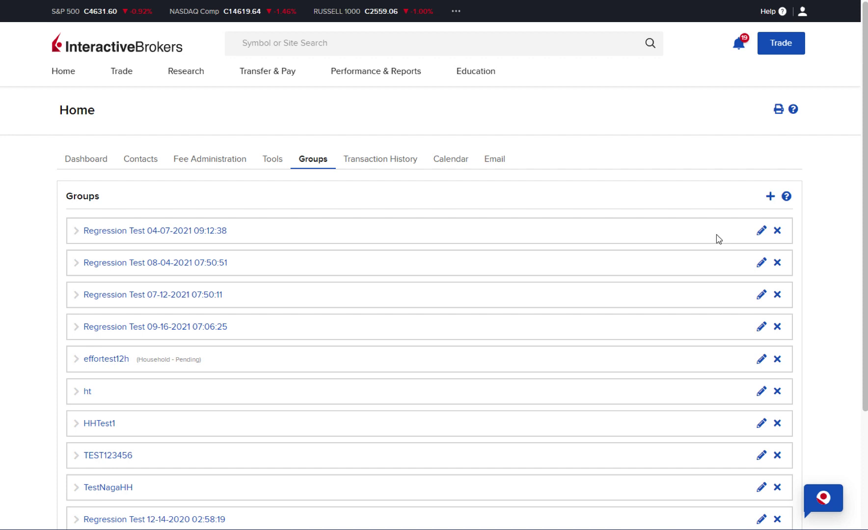
Open the form for adding a client group, view its fields, and return to the home page
left_click(771, 197)
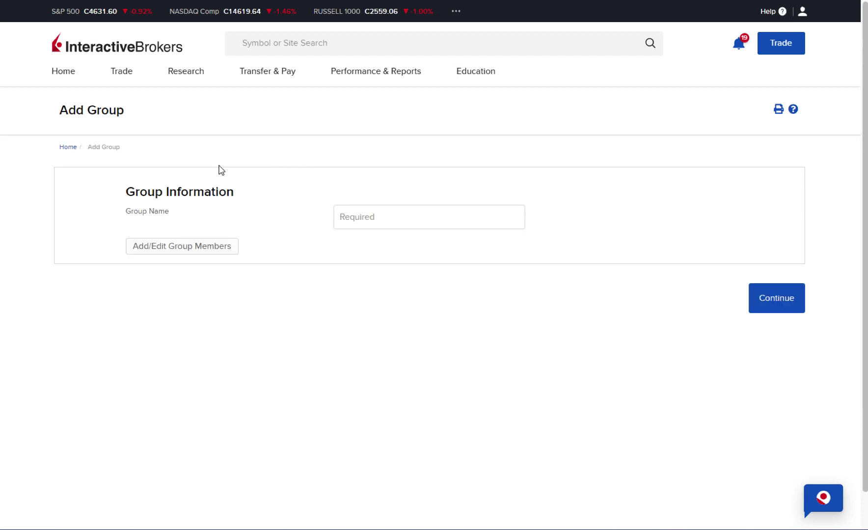
left_click(71, 151)
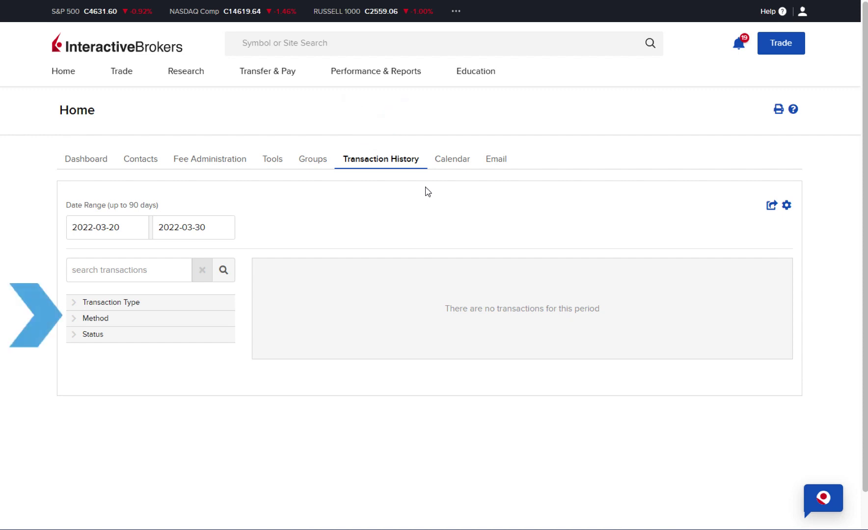
View the March 2022 calendar and the CRM mailbox request page, finishing back on the dashboard
left_click(449, 167)
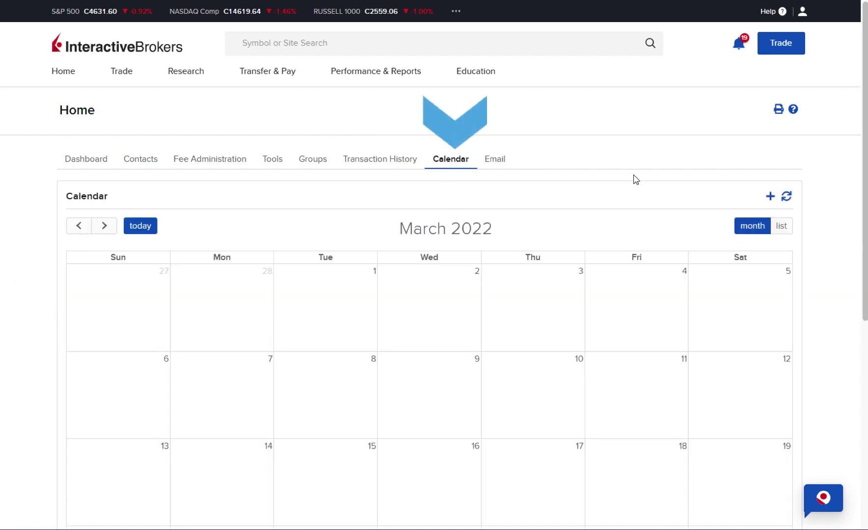
left_click_drag(865, 127, 865, 157)
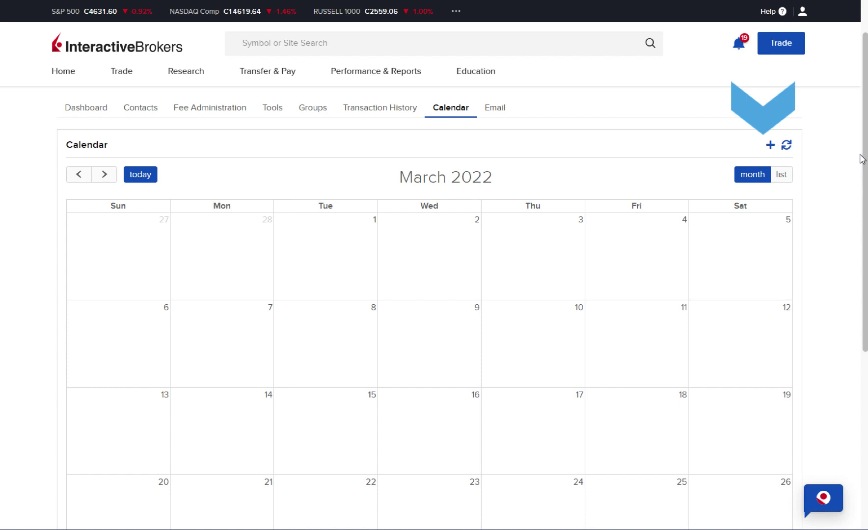
left_click(498, 108)
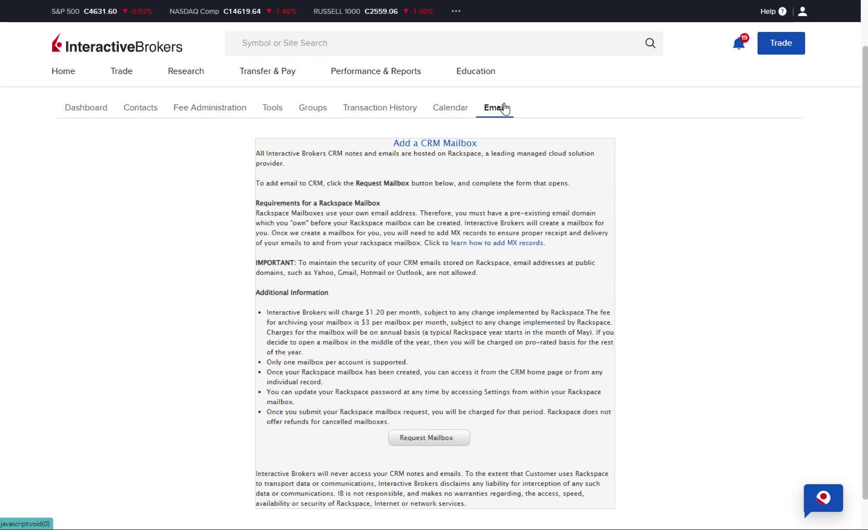
scroll(865, 172, "down", 1)
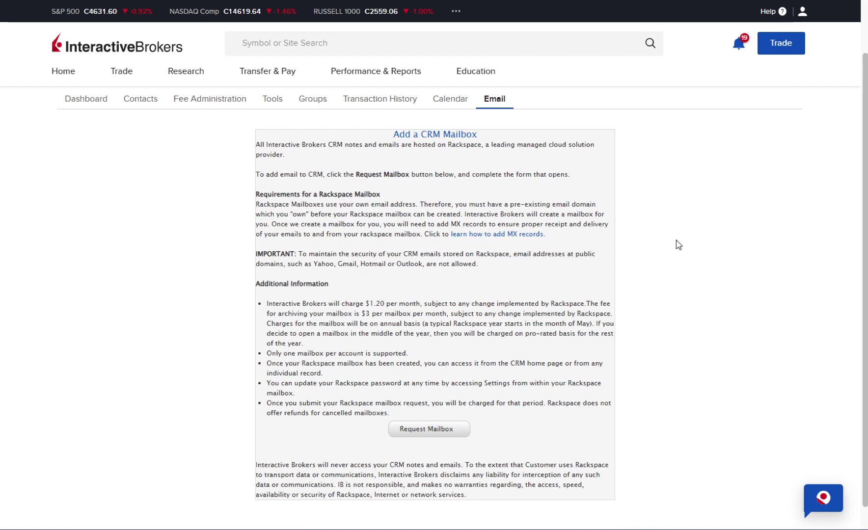
left_click(104, 100)
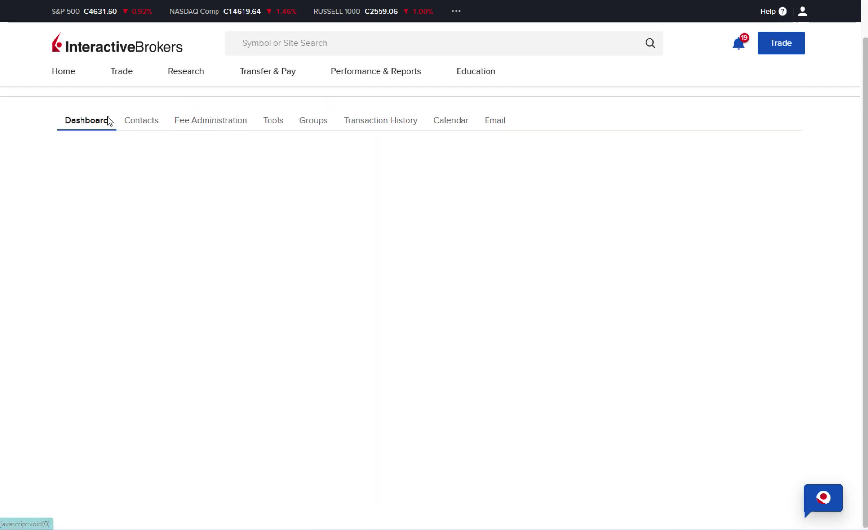